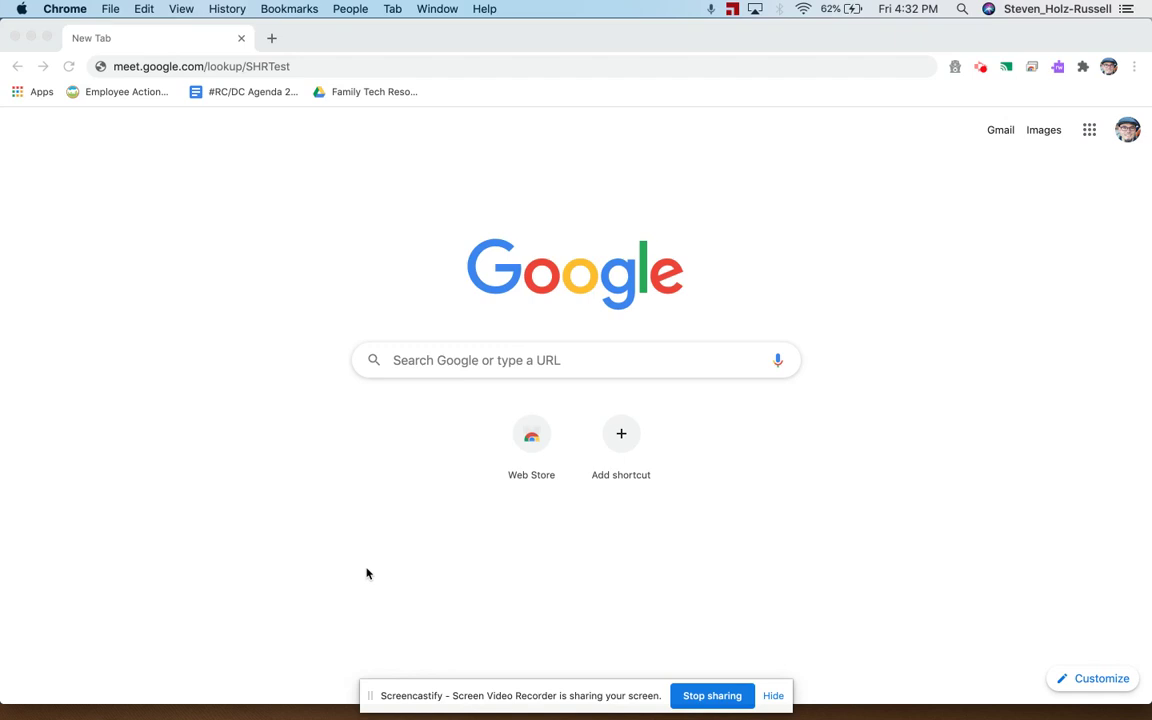
Step: Load meet.google.com/lookup/SHRTest in Chrome and join the shrtest meeting
click(441, 66)
key(Return)
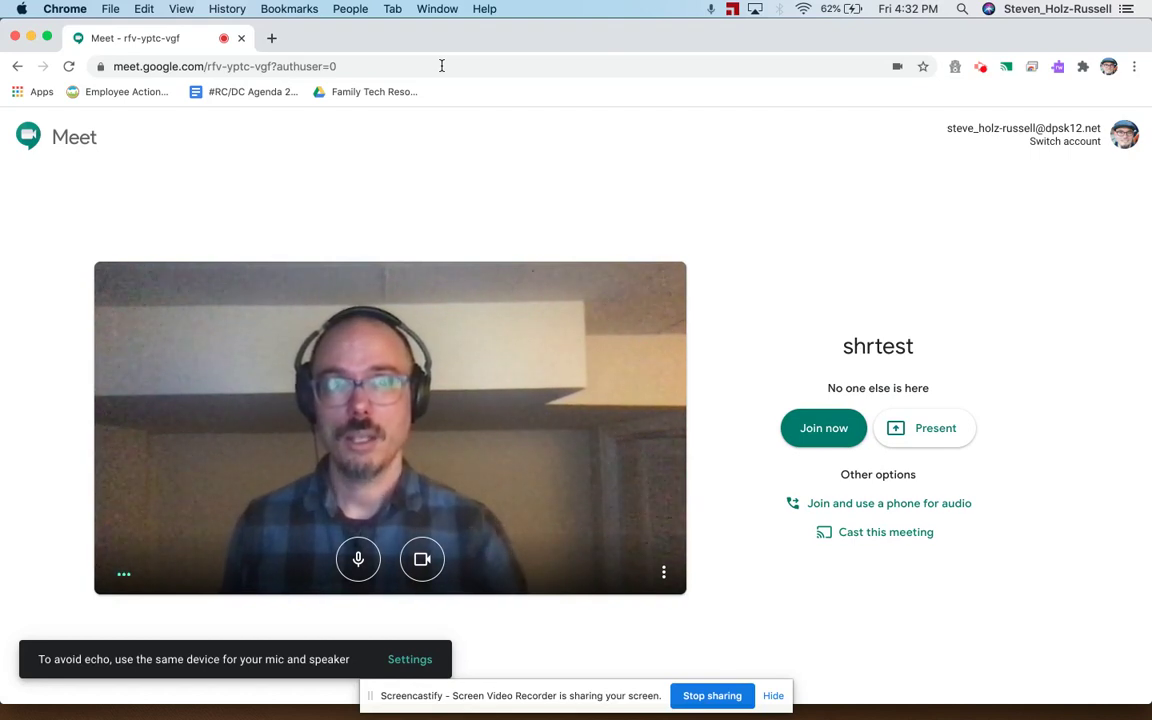
click(793, 421)
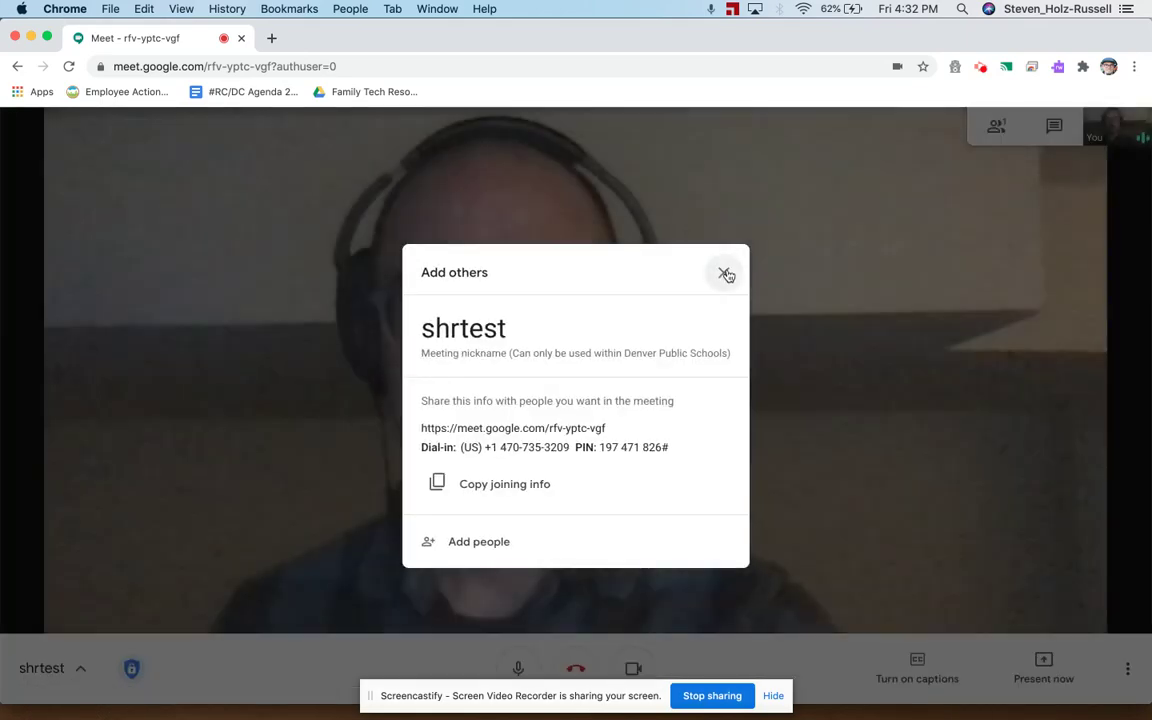
Step: Close the Add others joining-info dialog and open the Meeting safety host settings
click(725, 273)
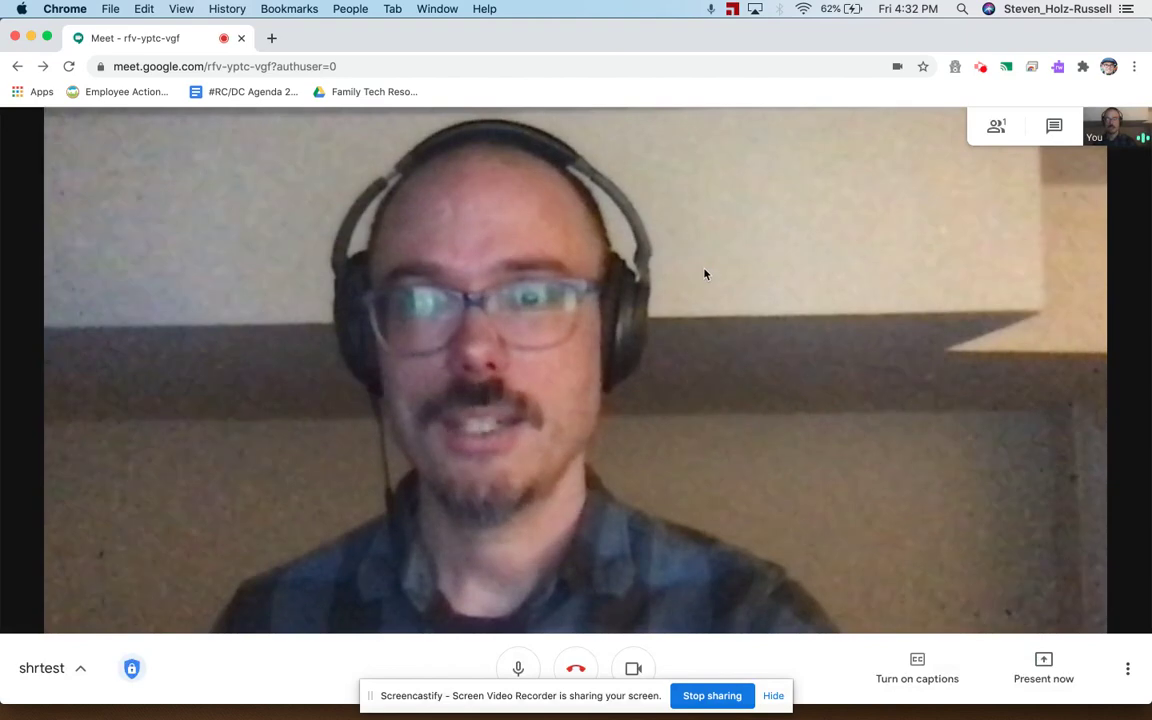
click(133, 676)
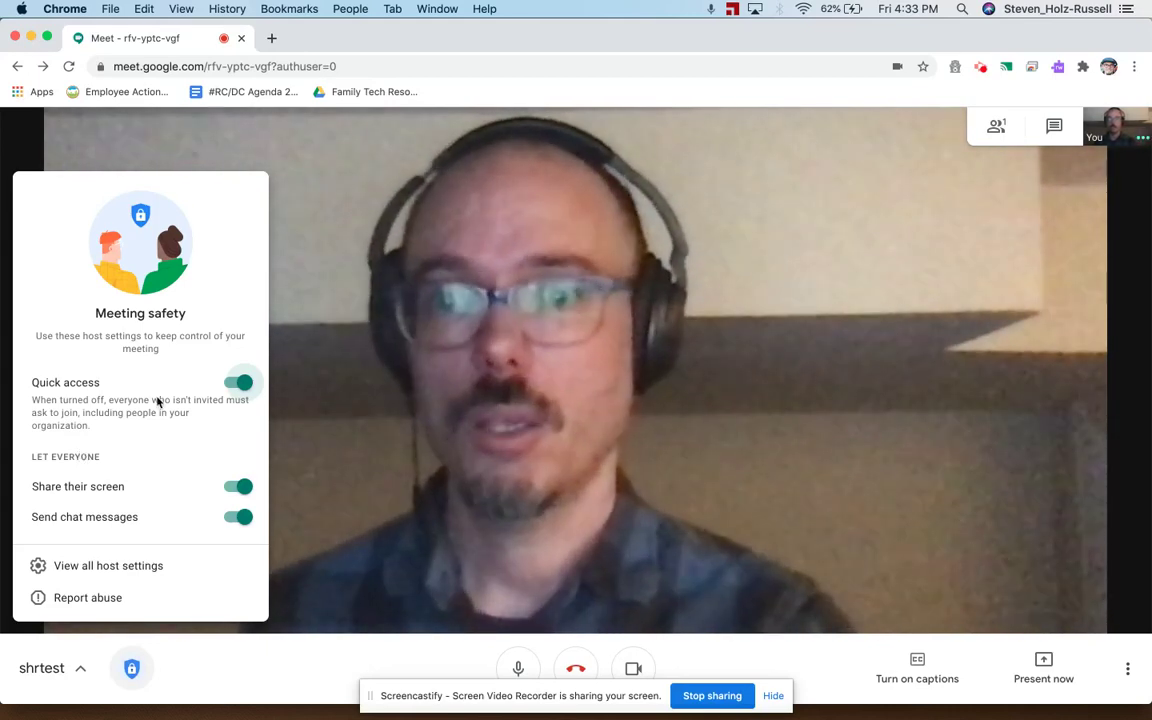
Step: Switch Quick access off in the Meeting safety panel so uninvited people must ask to join
click(240, 382)
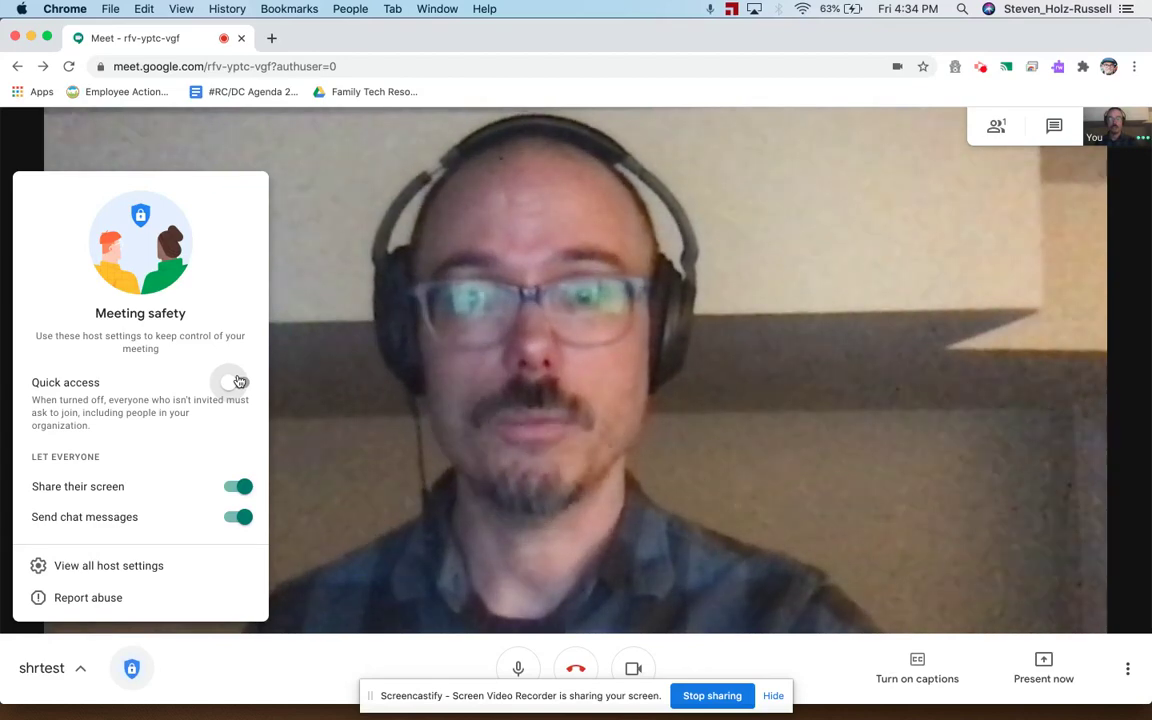
key(ctrl+Up)
Step: In the second account's Chrome window, load the shrtest meeting link to reach its pre-join screen
click(114, 289)
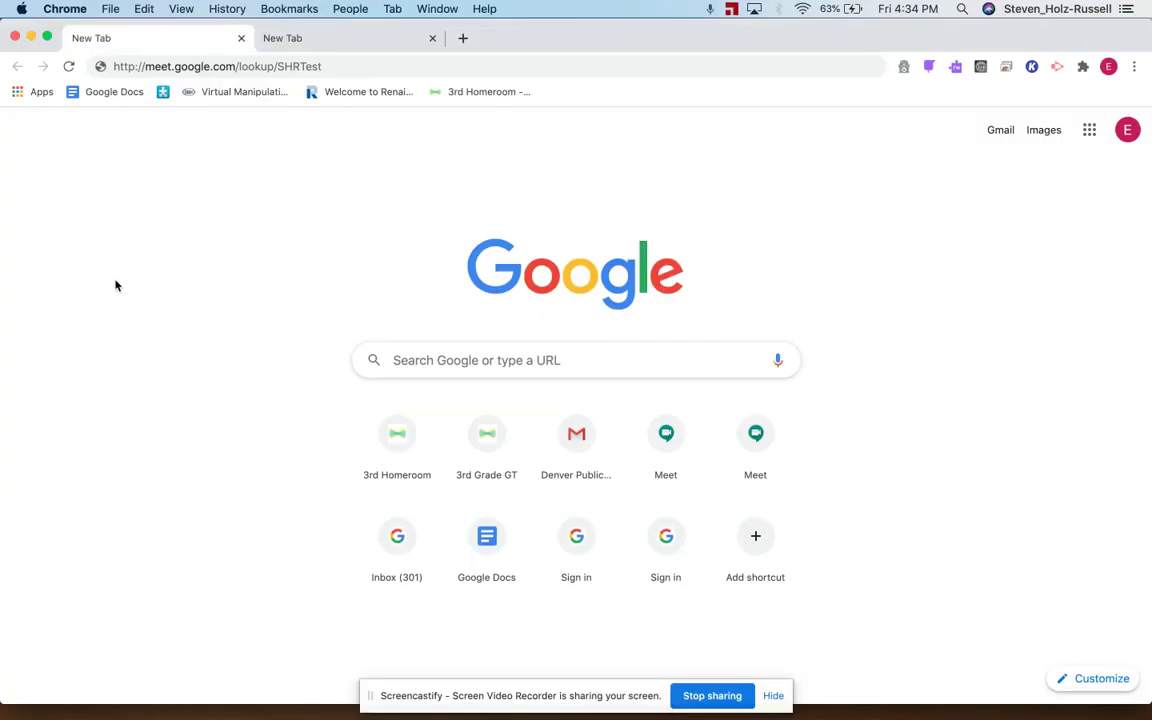
click(349, 64)
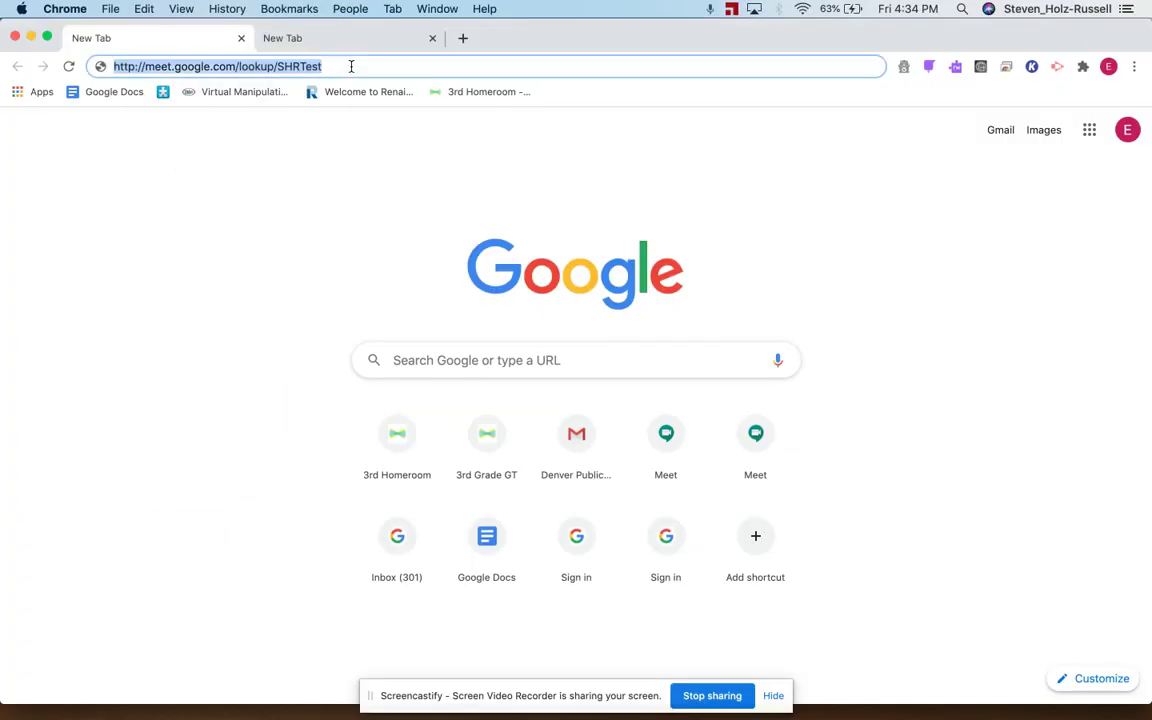
key(Return)
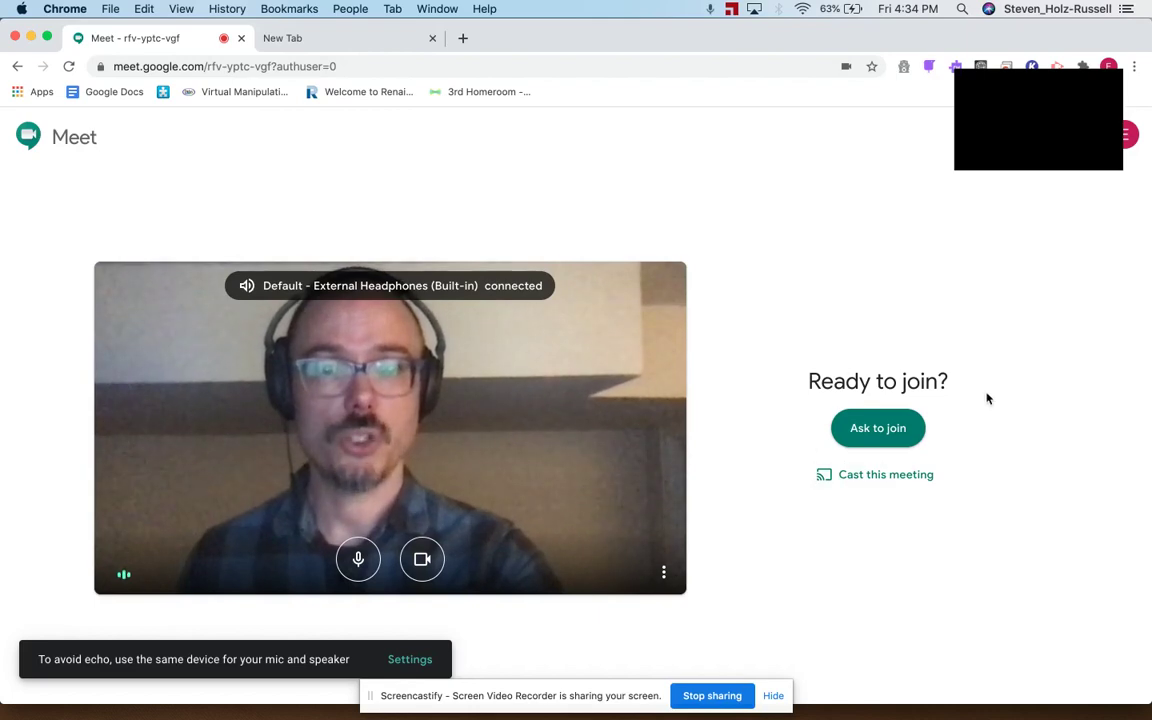
key(ctrl+Up)
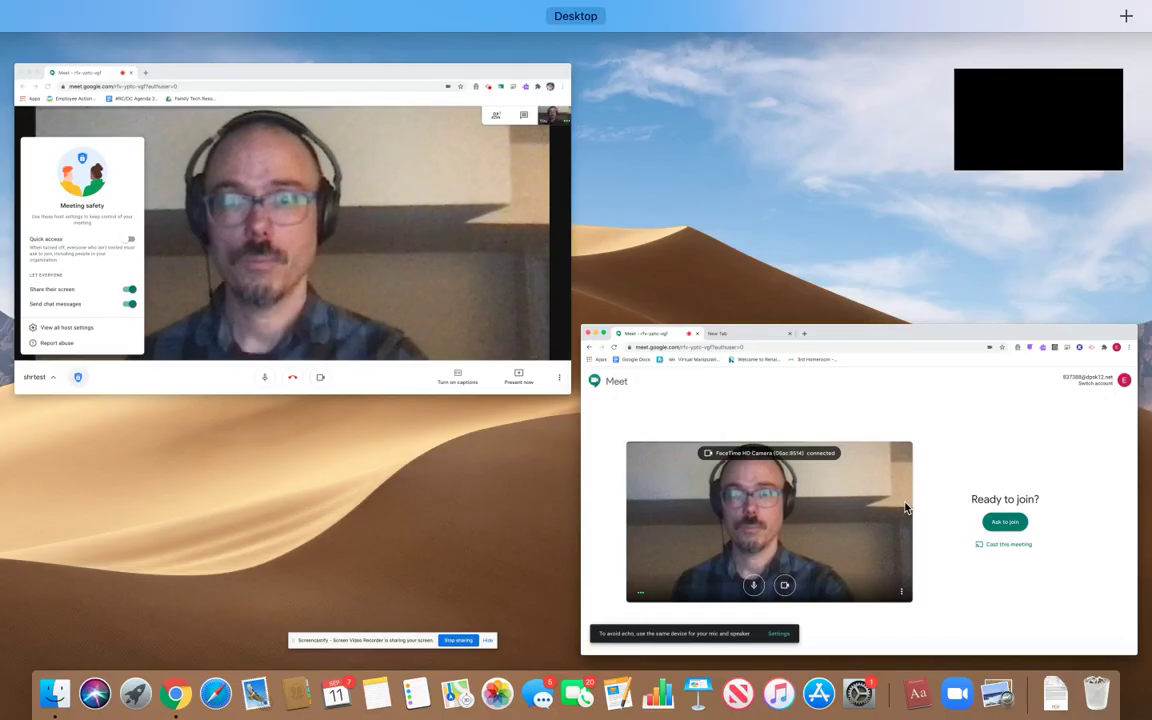
Step: Bring the host's Meet window back to full screen from Mission Control
click(493, 307)
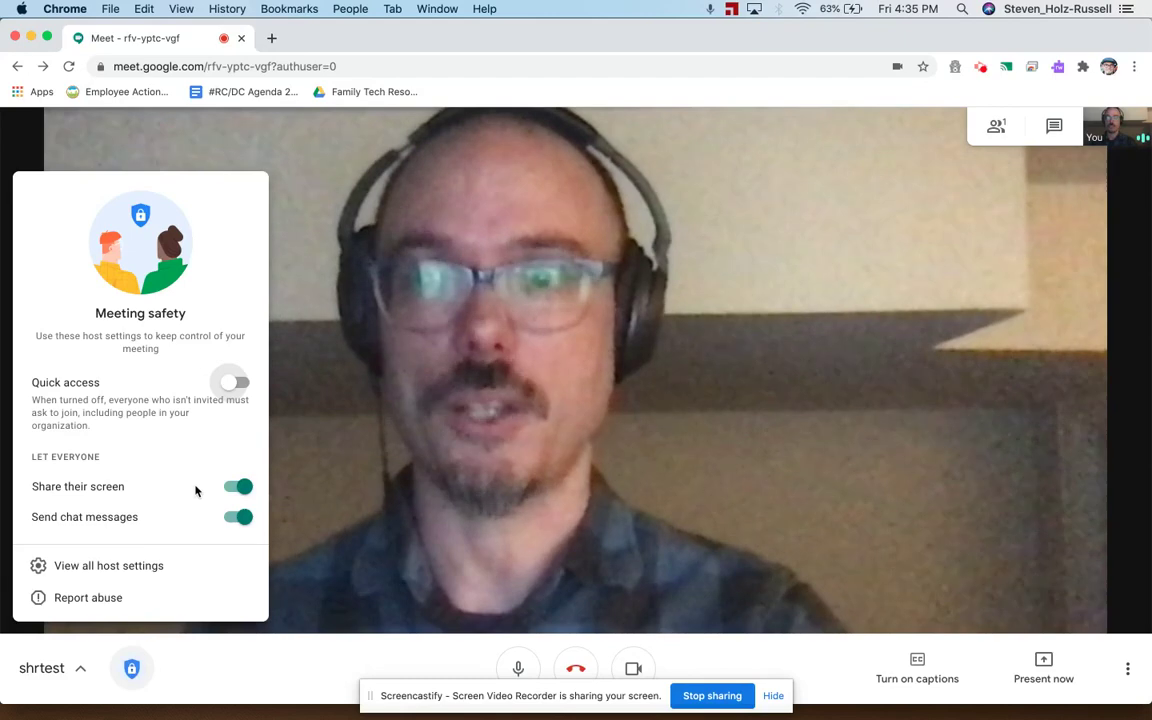
Step: Turn off Share their screen and Send chat messages for everyone in Meeting safety
click(238, 487)
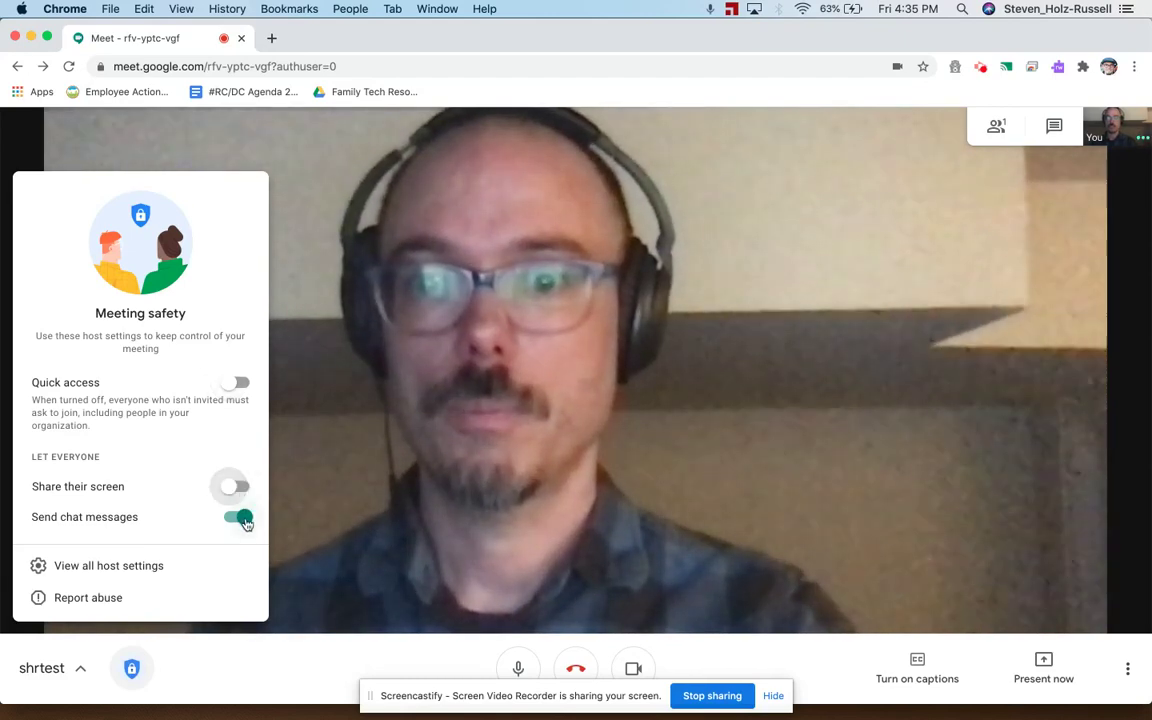
click(242, 518)
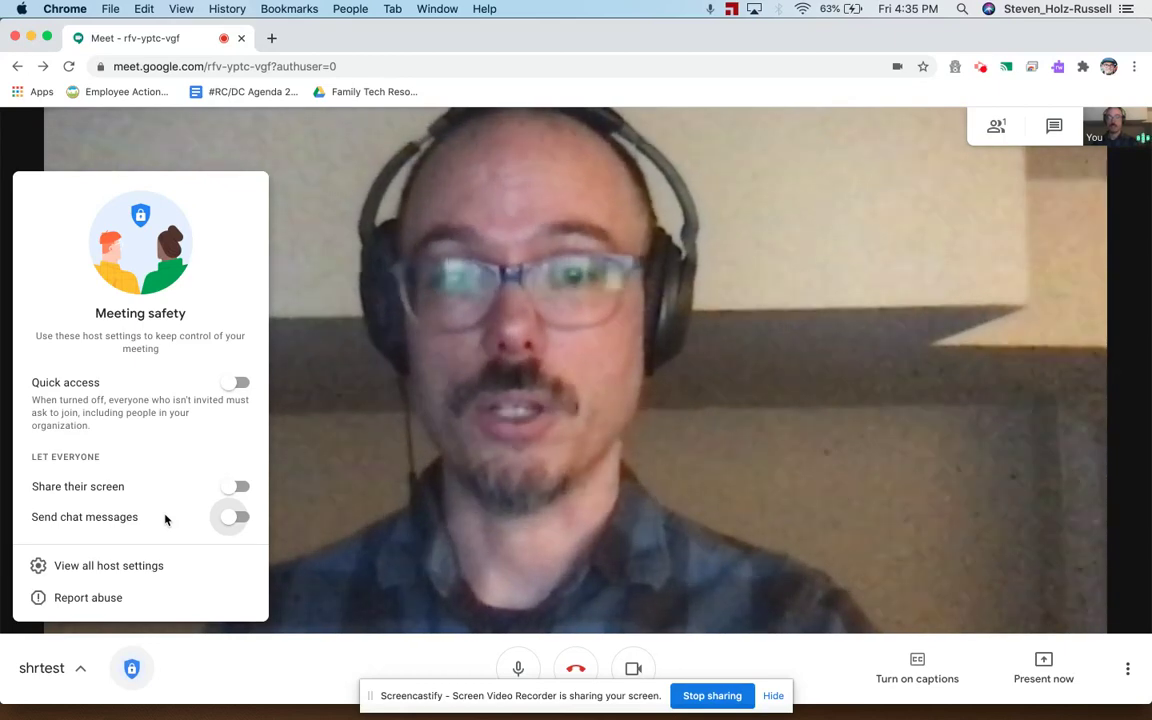
key(ctrl+Up)
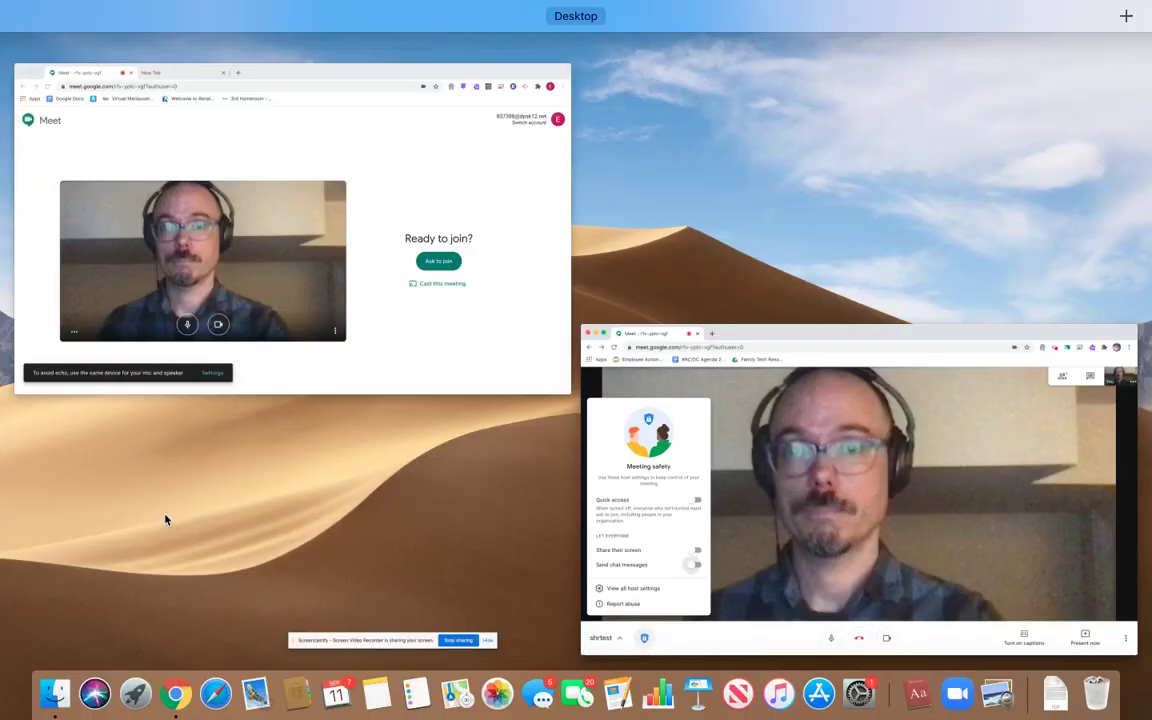
Step: On the second account's join screen, turn off the microphone and camera
click(288, 268)
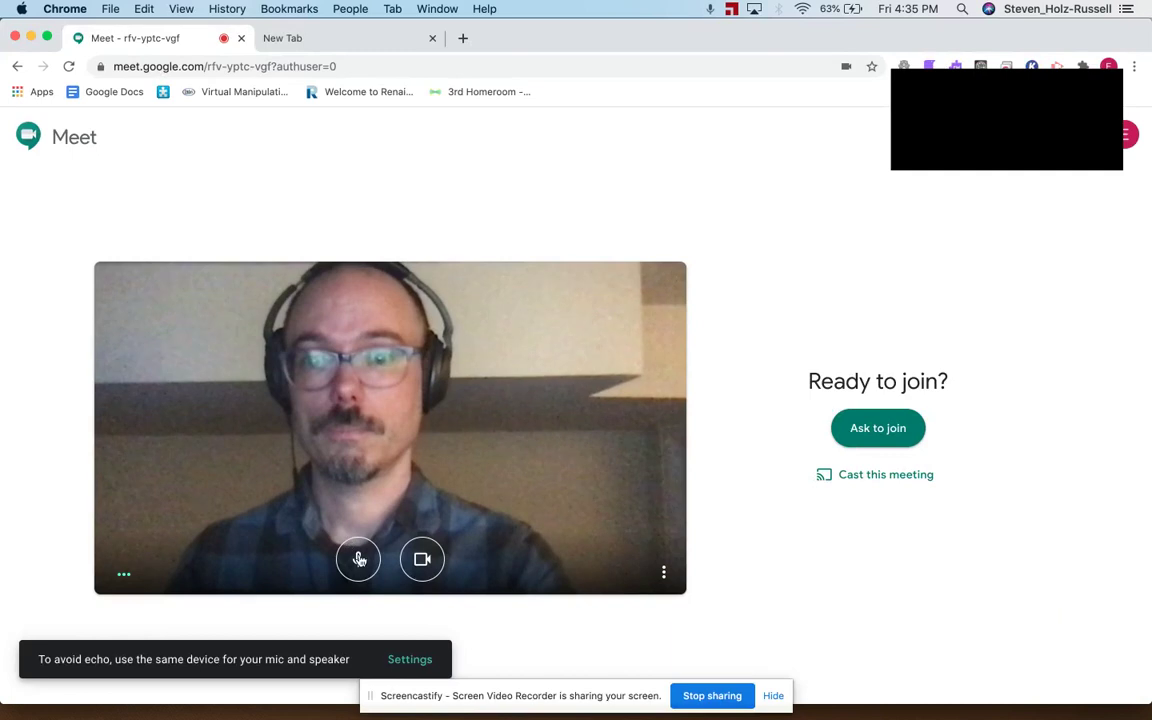
click(358, 559)
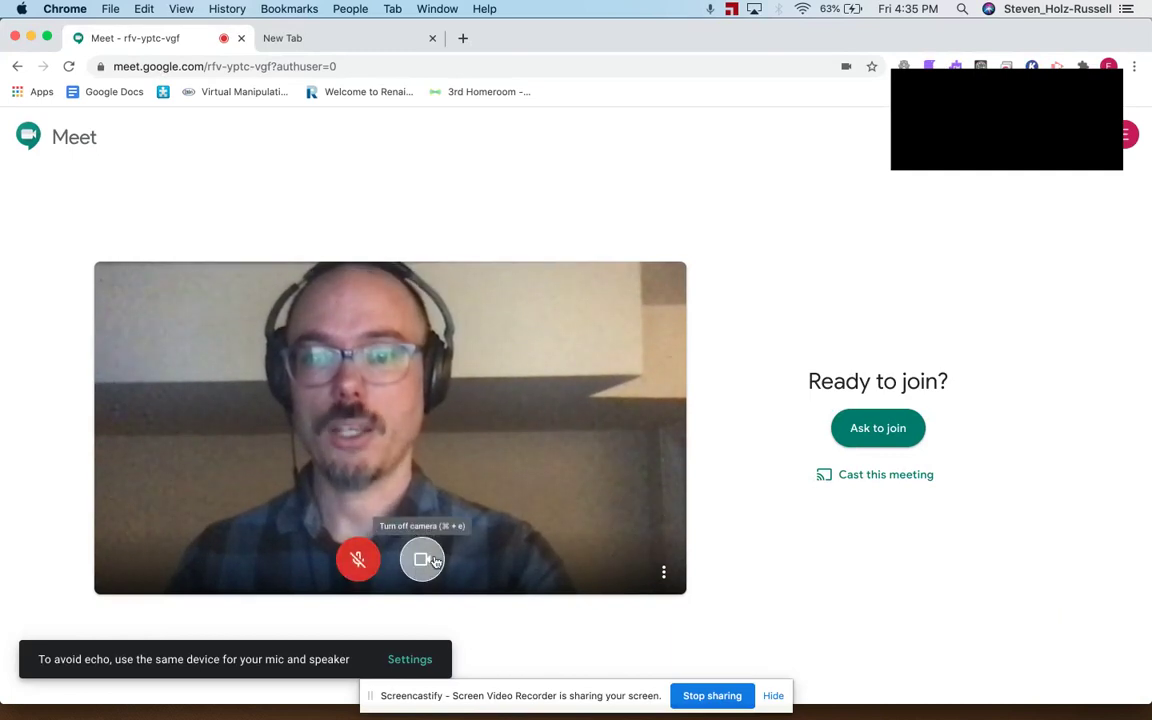
click(423, 560)
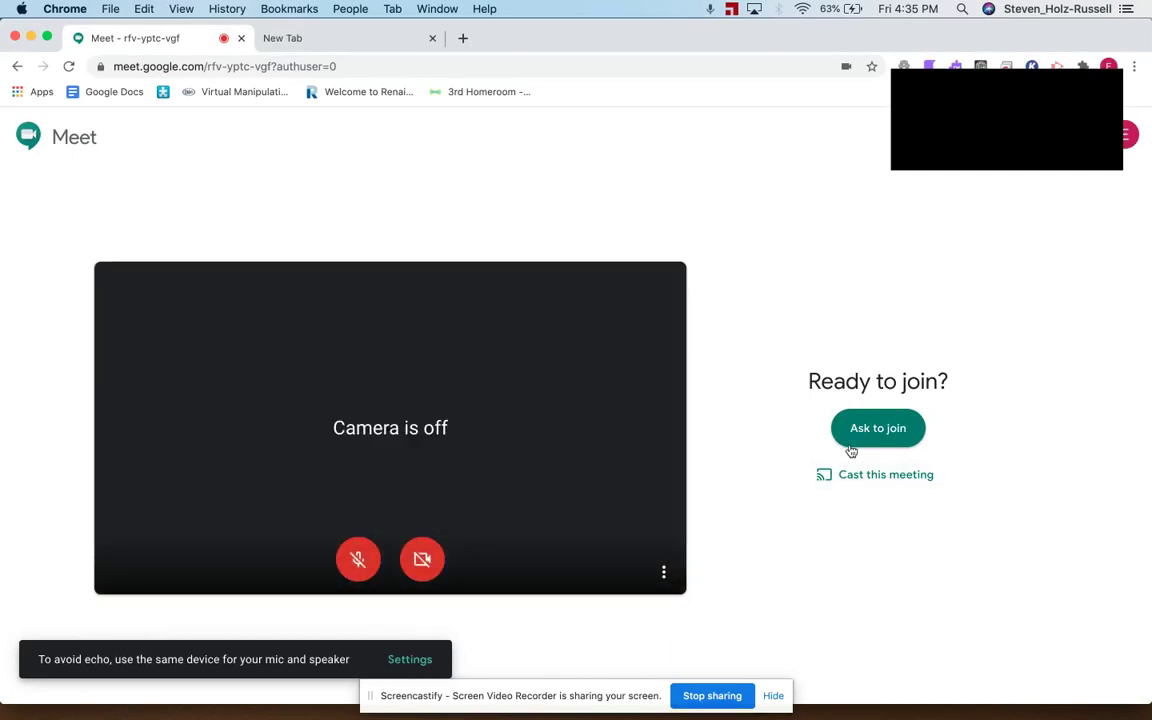
Step: In the host's window, close the Meeting safety settings and mute the host's microphone
key(ctrl+Up)
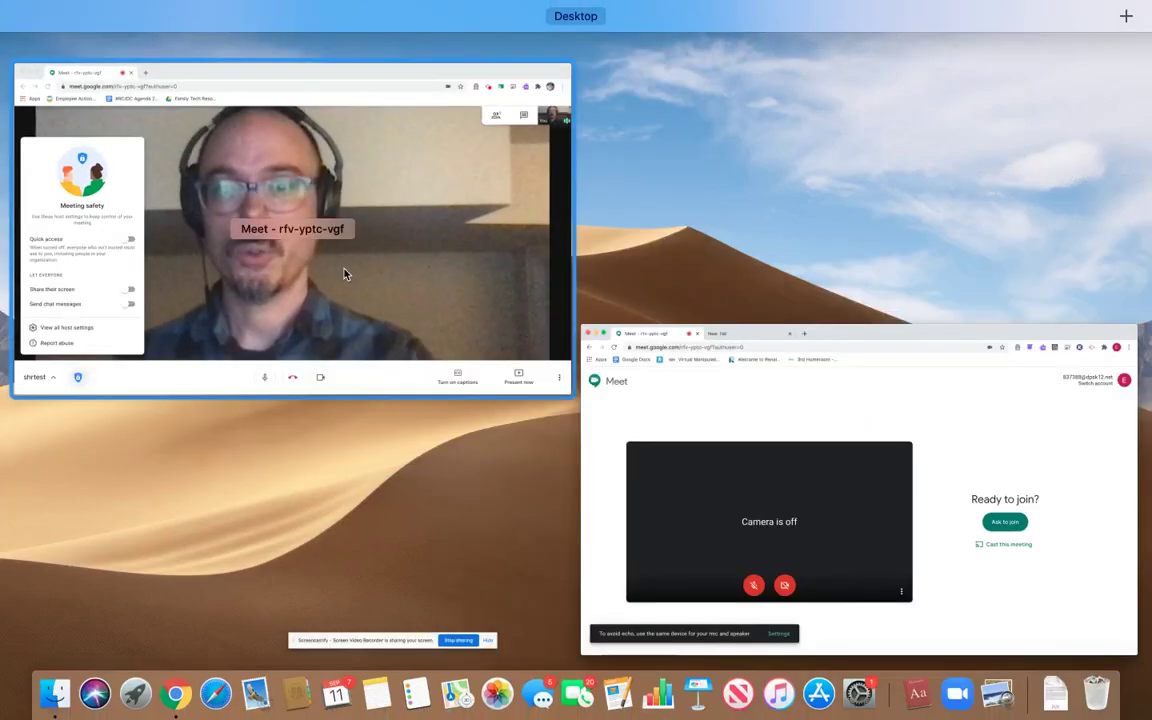
click(345, 270)
key(Escape)
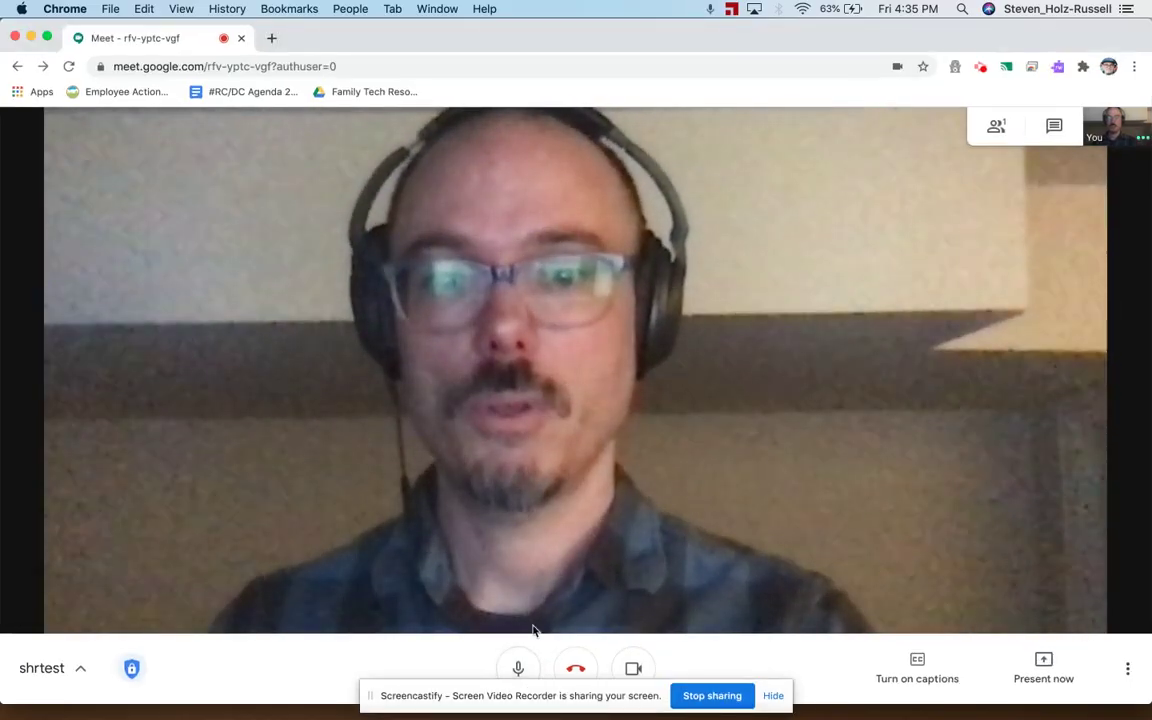
click(522, 662)
Step: Back on the second account's screen, ask to join the meeting
key(ctrl+Up)
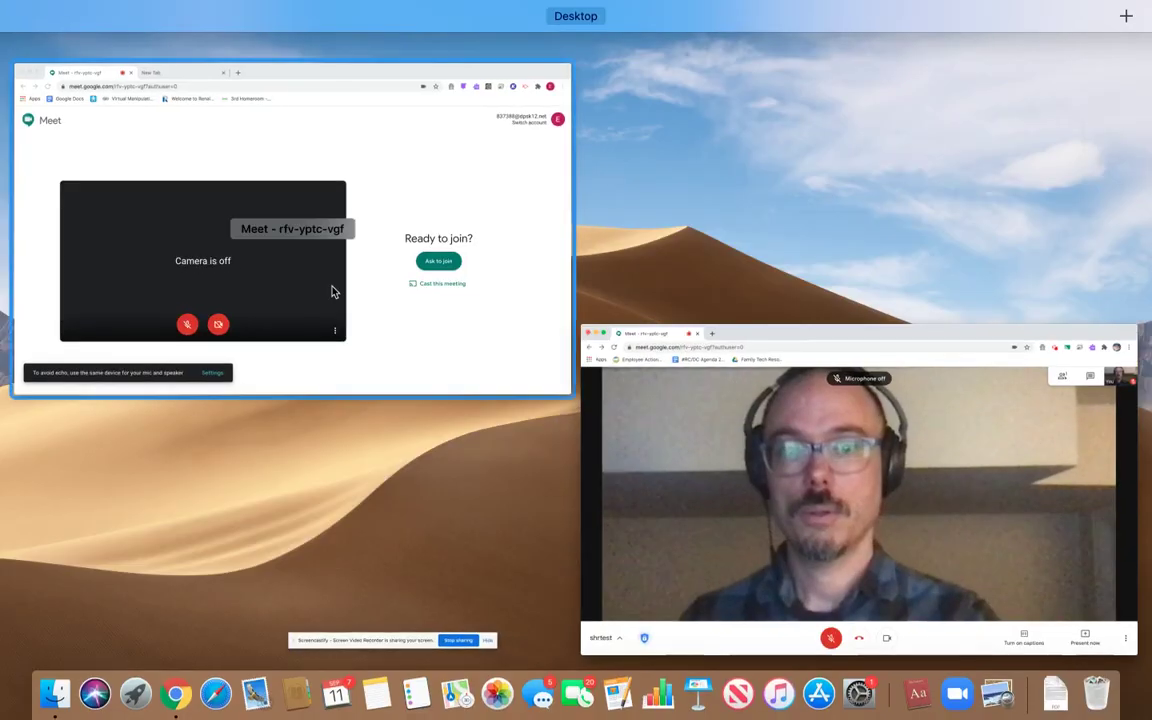
click(331, 290)
click(880, 430)
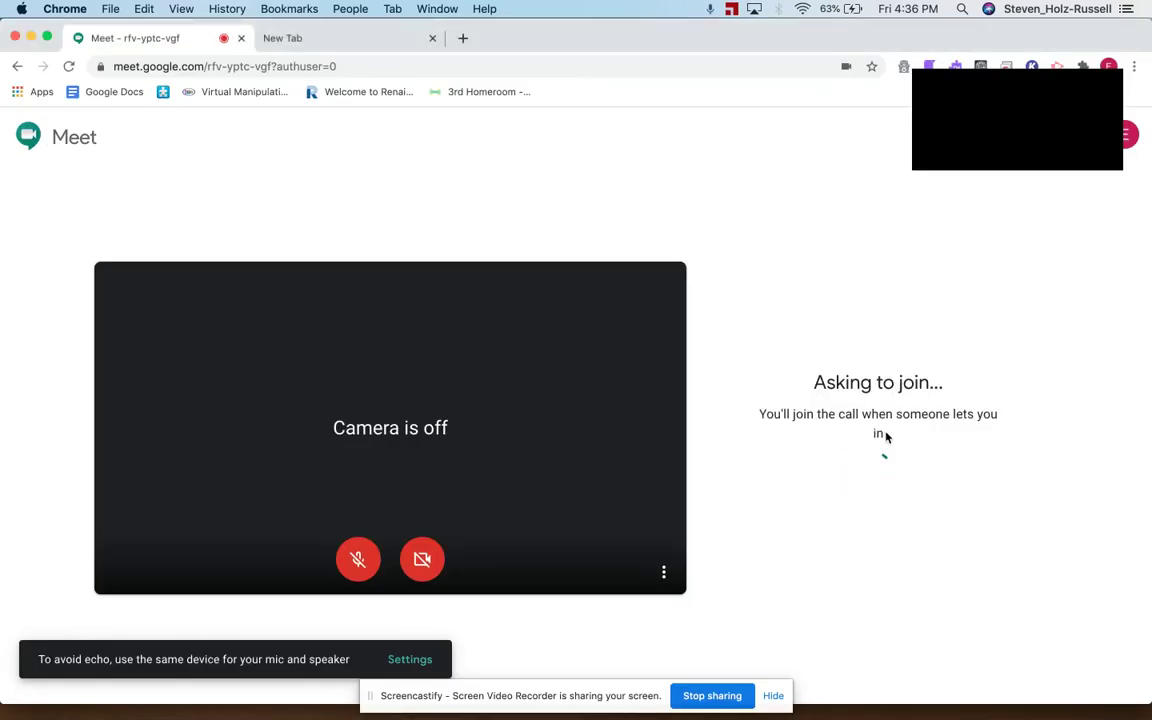
Step: Admit the waiting second account from the host window, then return to the guest's window
key(ctrl+Up)
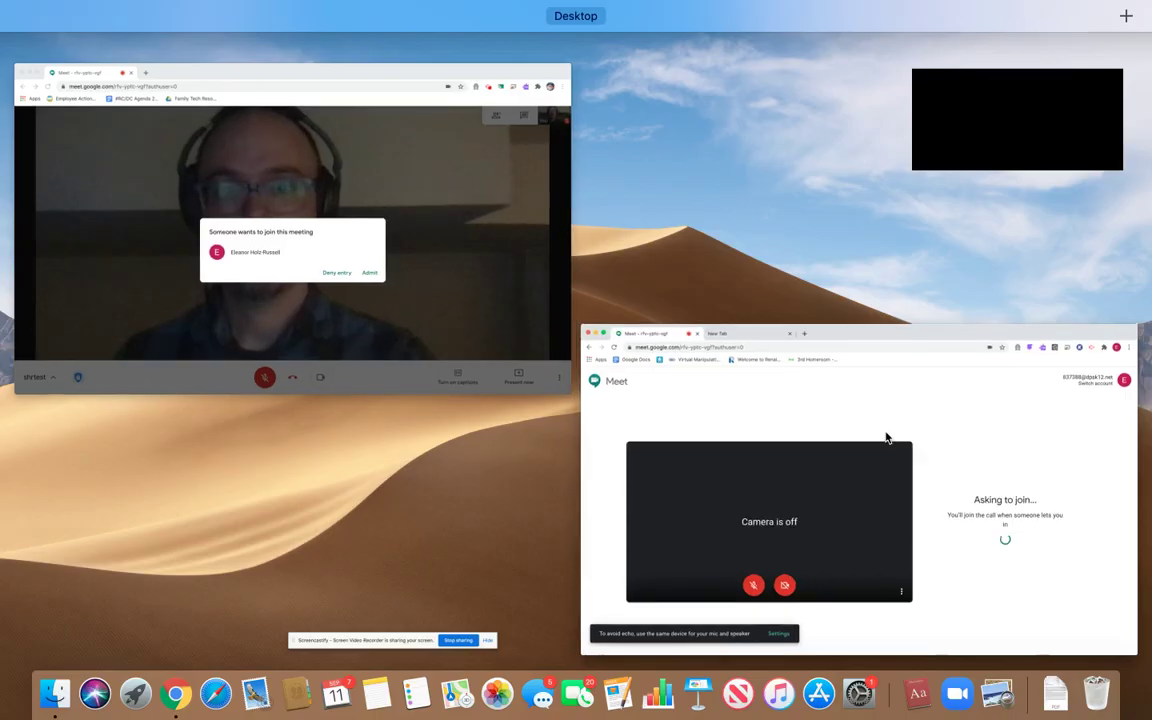
click(447, 175)
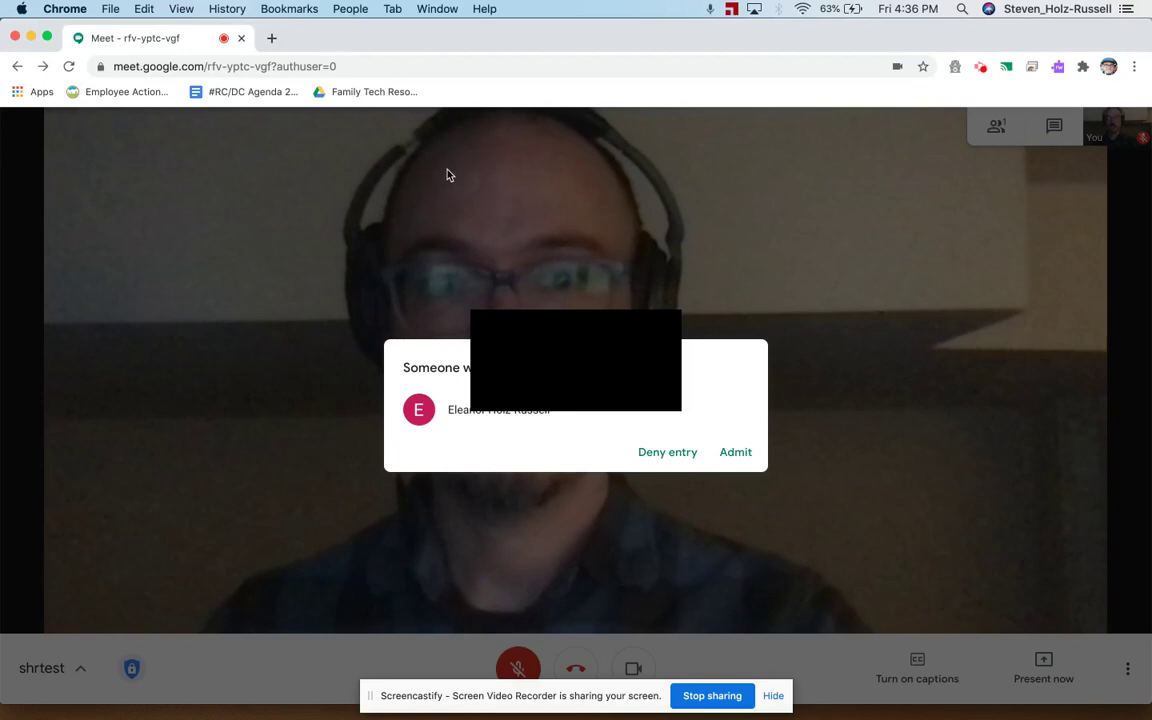
click(738, 458)
key(super+grave)
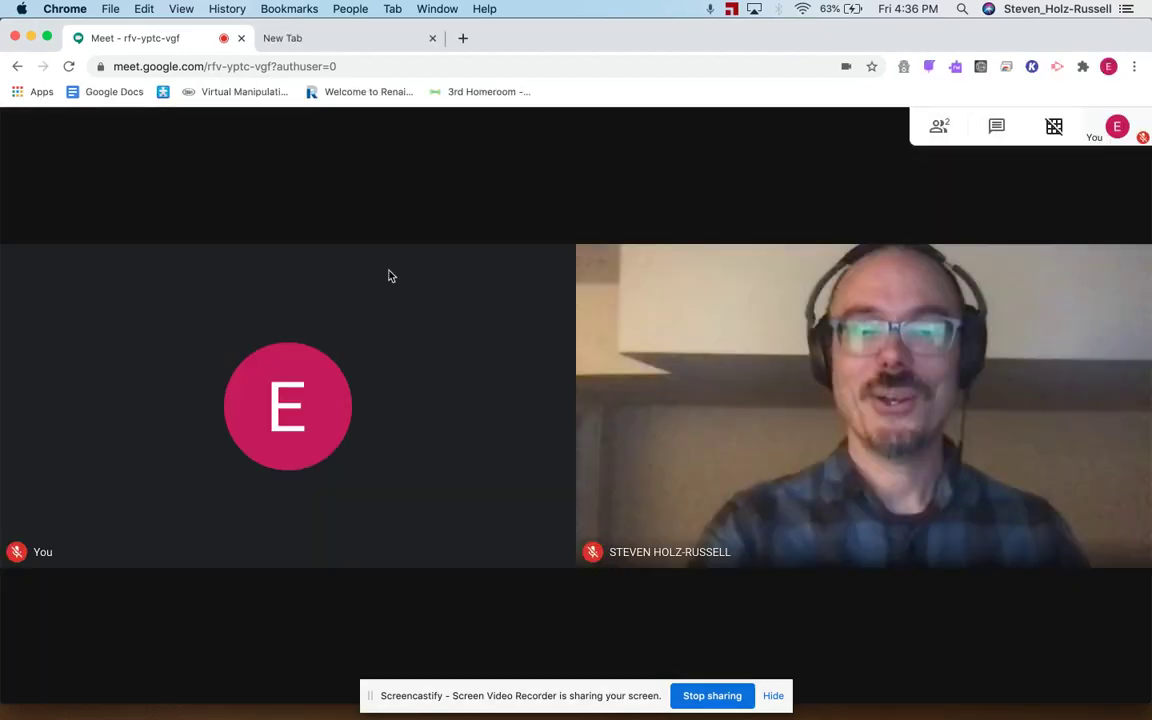
Step: As the guest, open and close the chat panel and the extra options menu, then return to the host window
click(998, 138)
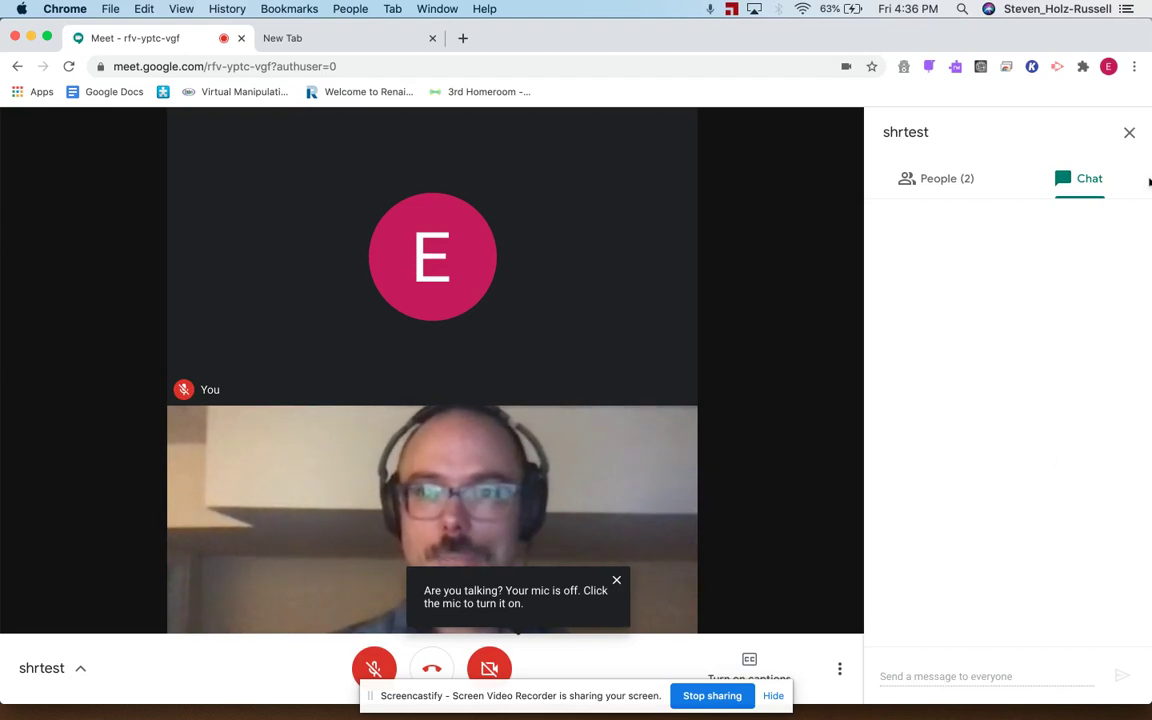
click(1130, 134)
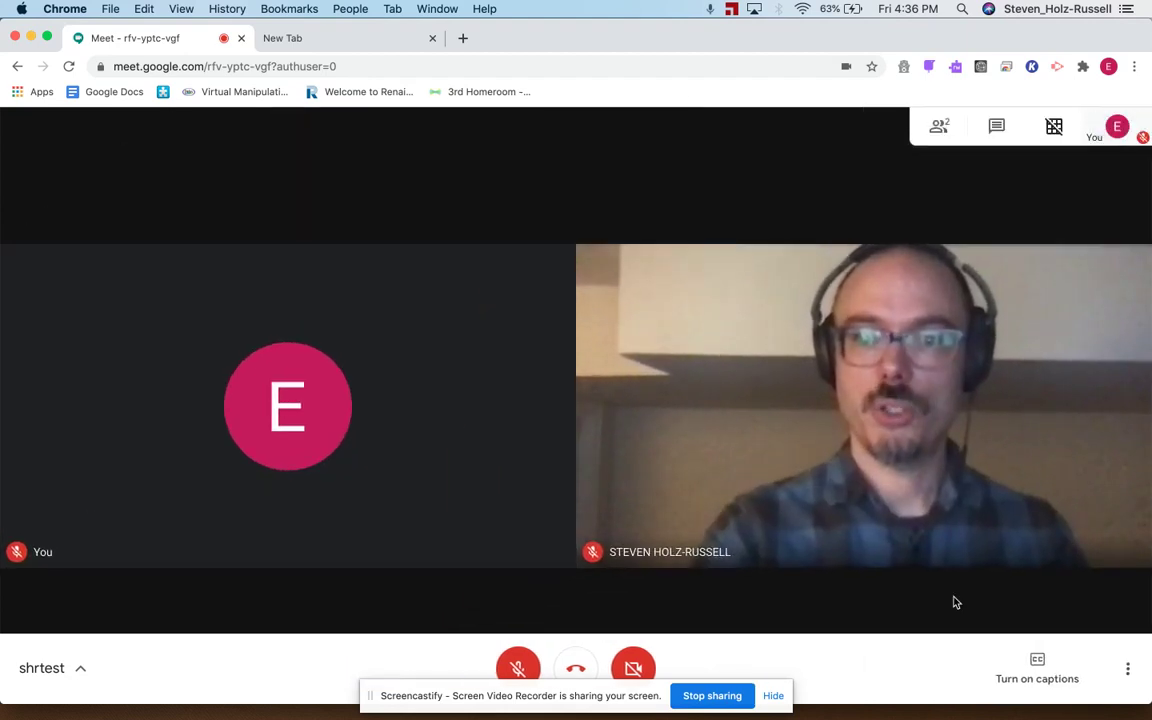
click(1128, 669)
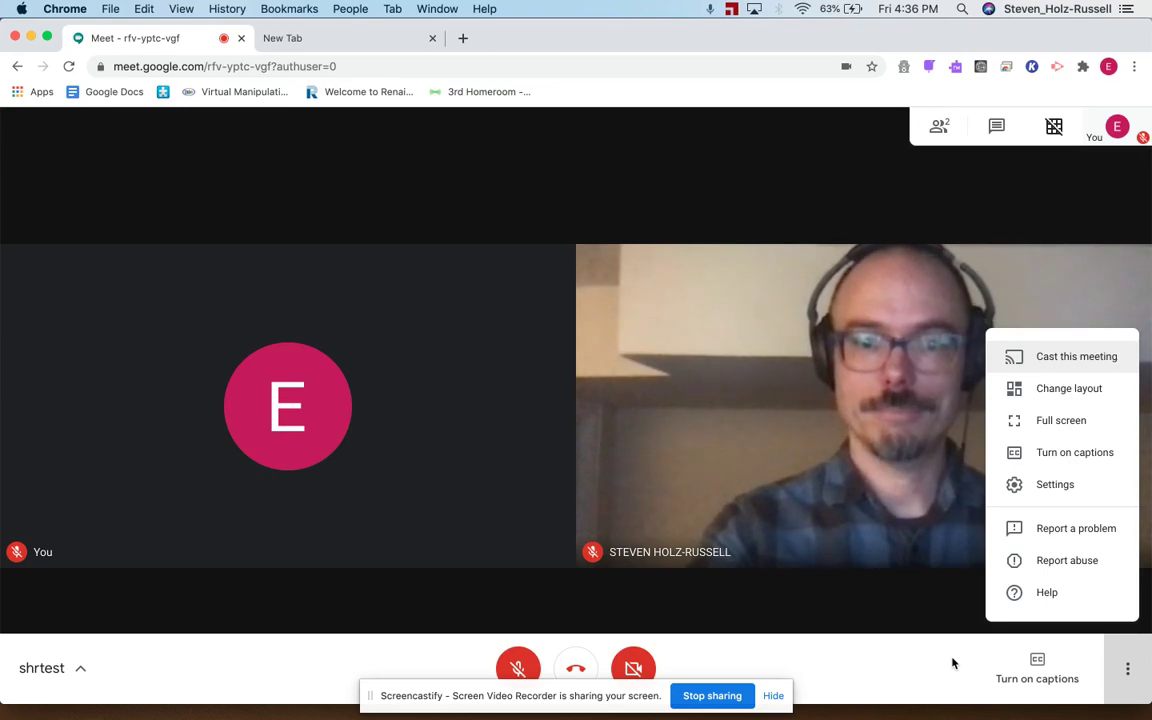
key(ctrl+Up)
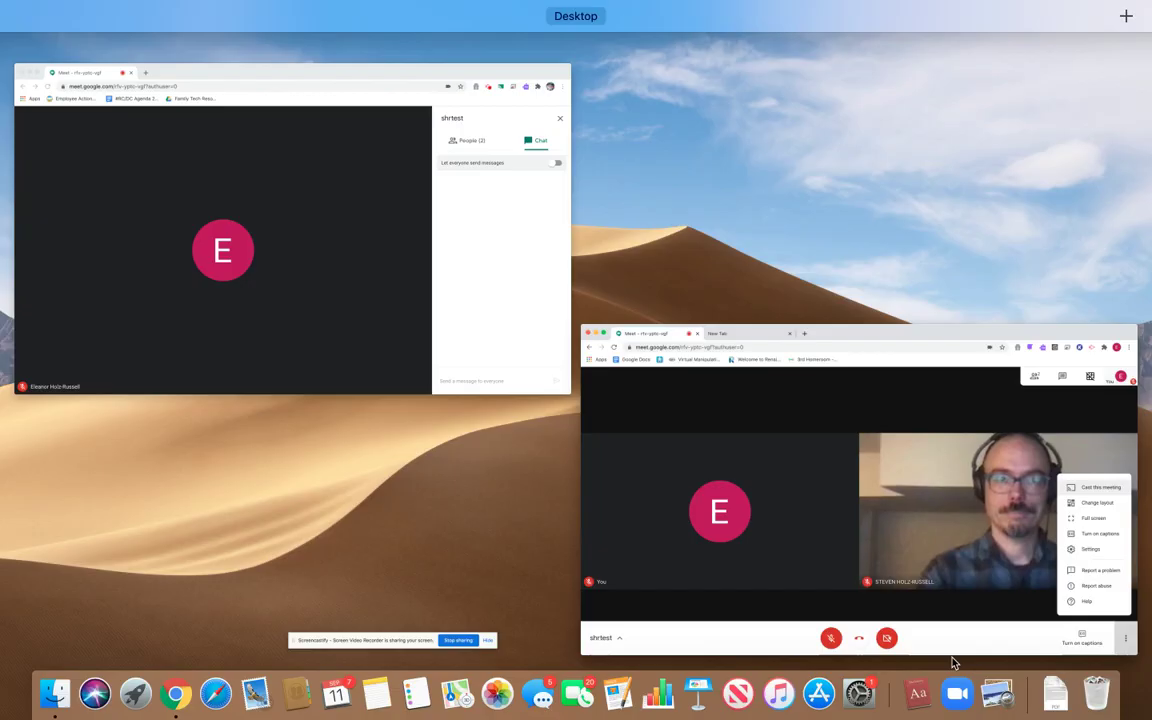
click(545, 376)
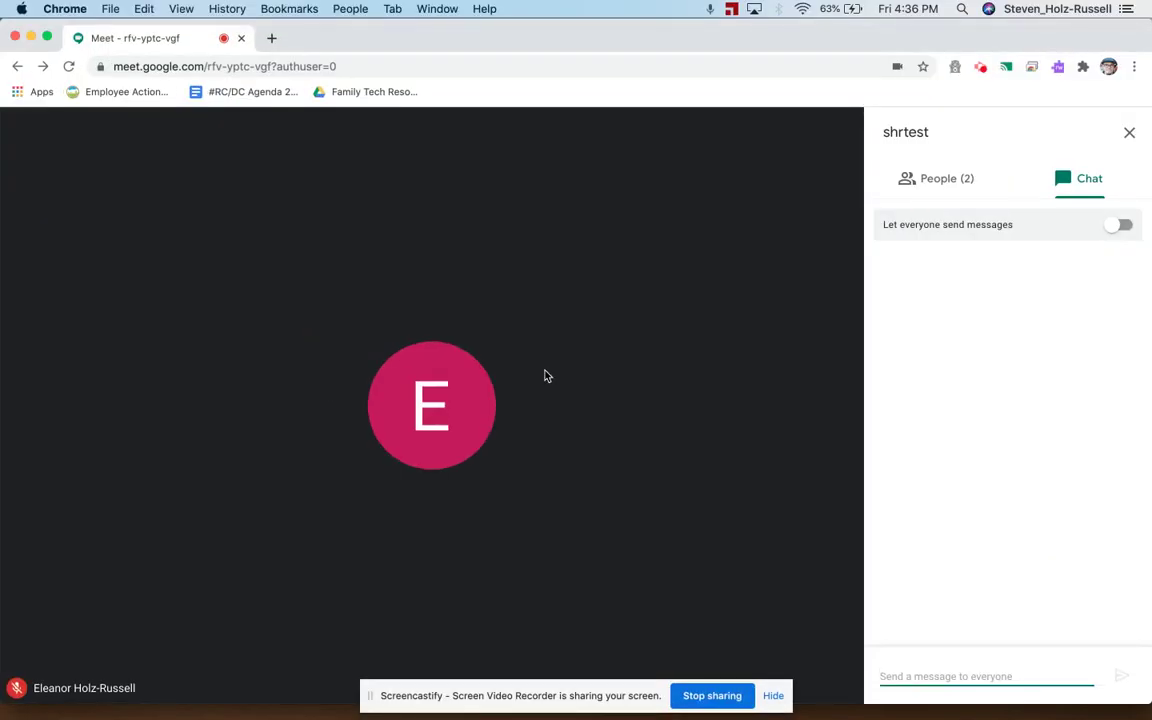